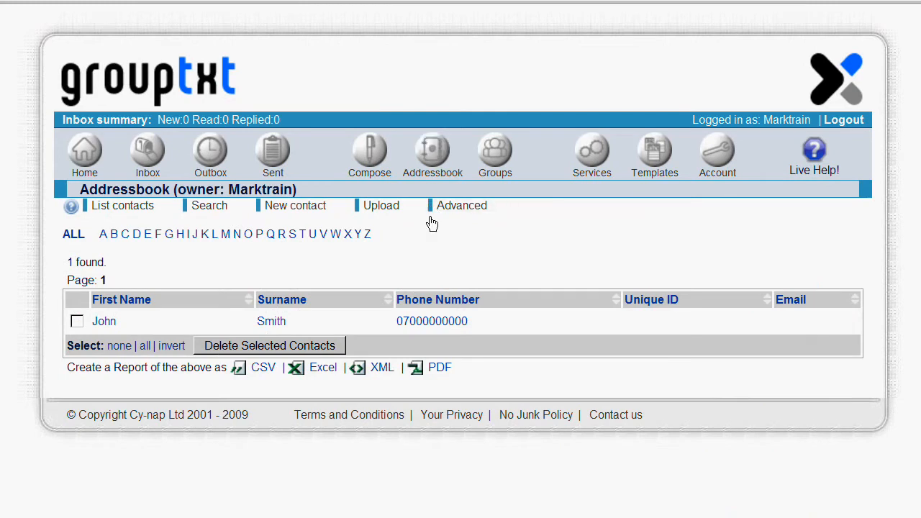
# Step: Open the addressbook's contact upload page and review its append and file type options
pyautogui.click(385, 208)
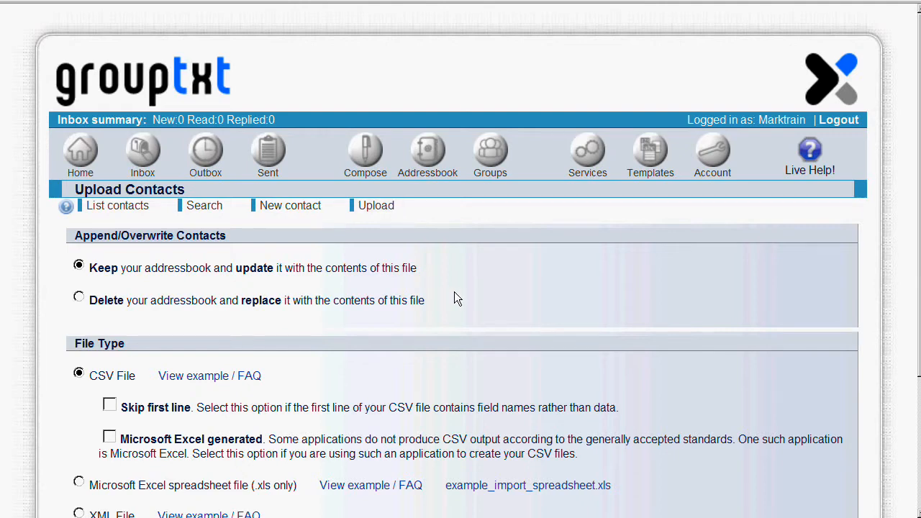
pyautogui.scroll(-3, 455, 295)
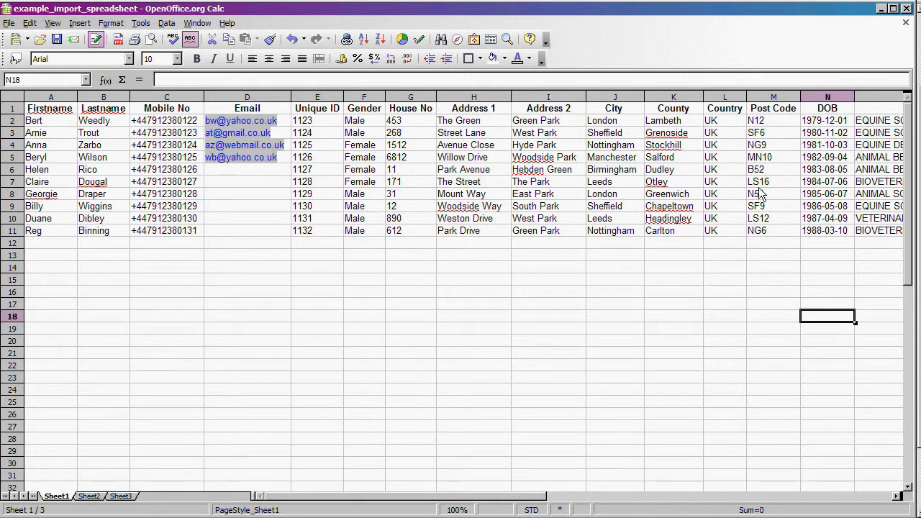
# Step: Examine the example spreadsheet's columns and contact rows, scrolling across to the group columns and back
pyautogui.click(919, 133)
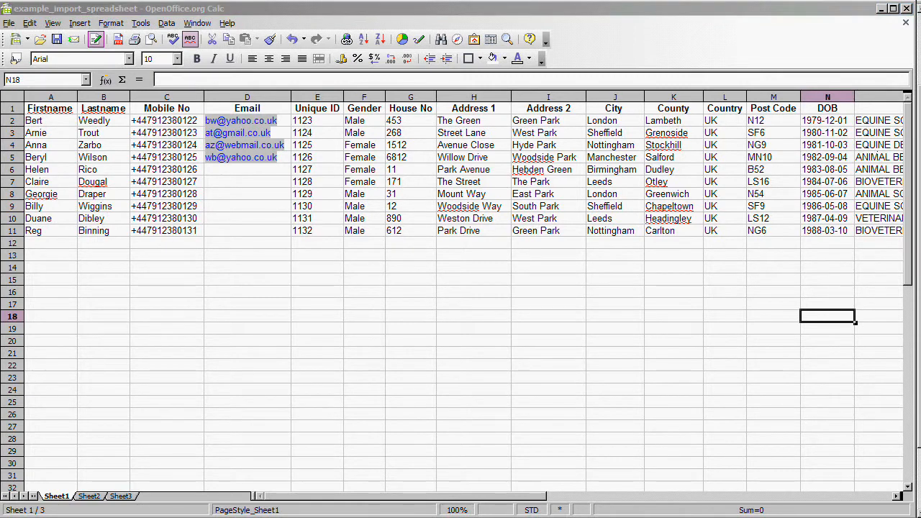
pyautogui.click(333, 101)
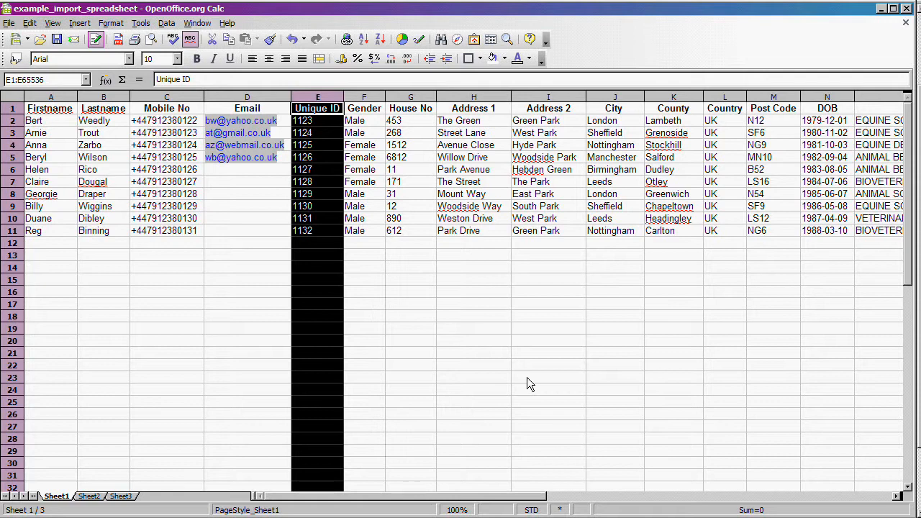
pyautogui.click(327, 121)
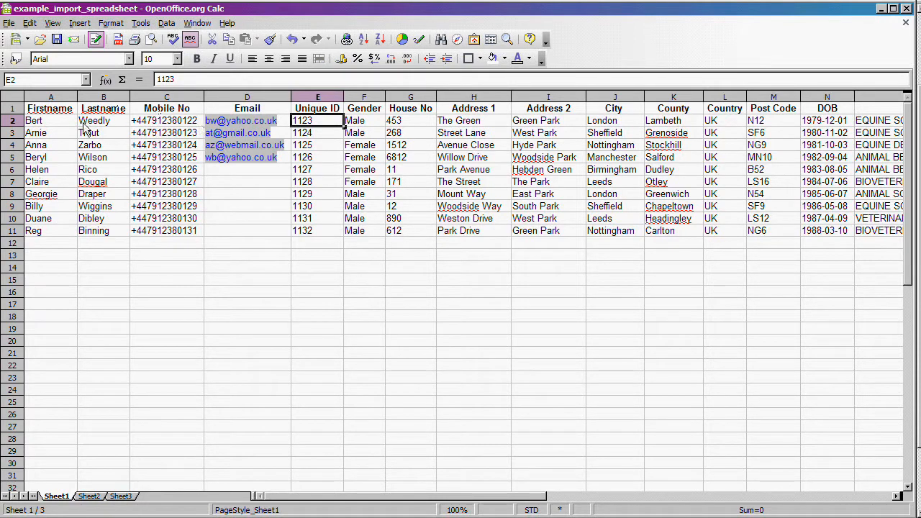
pyautogui.click(149, 124)
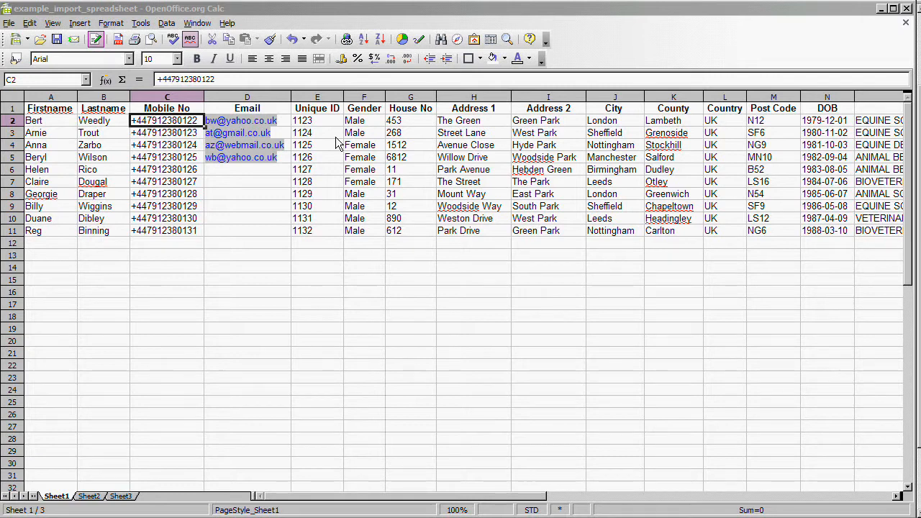
pyautogui.click(248, 181)
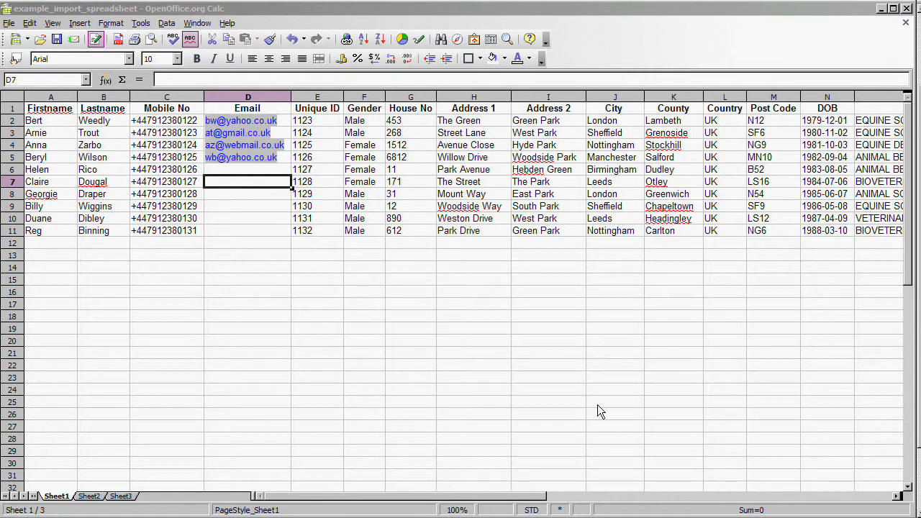
pyautogui.click(503, 497)
pyautogui.moveTo(503, 496); pyautogui.dragTo(619, 496)
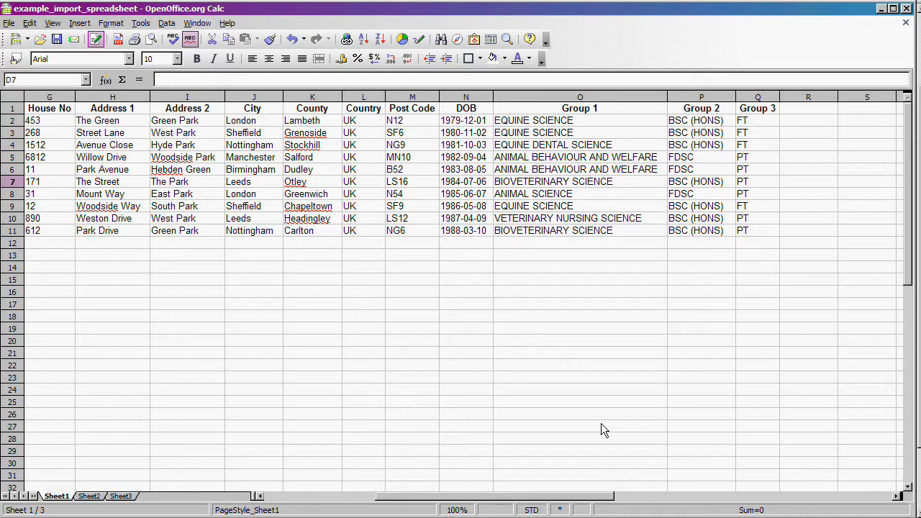
pyautogui.click(627, 120)
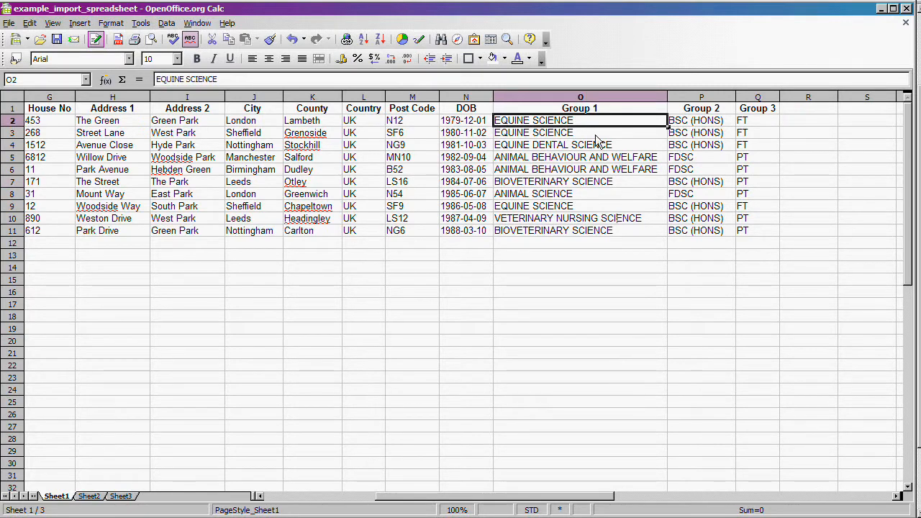
pyautogui.moveTo(602, 496); pyautogui.dragTo(486, 502)
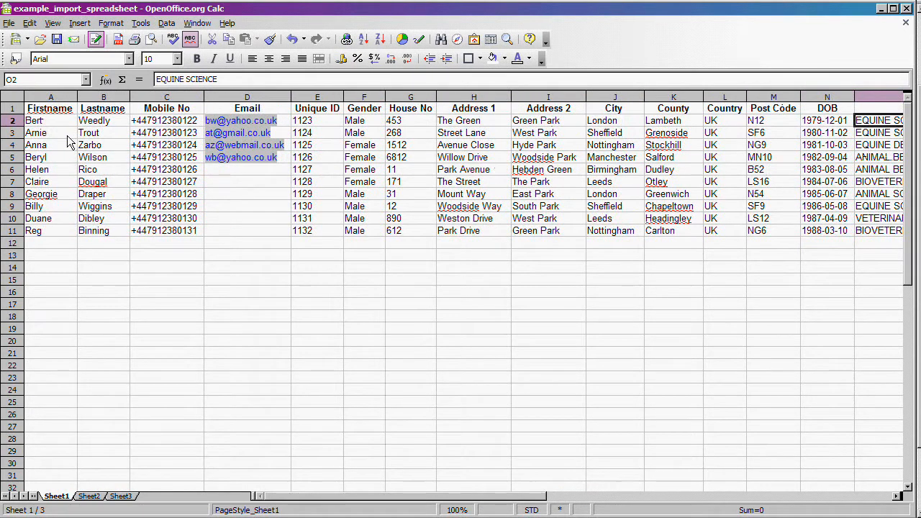
pyautogui.moveTo(499, 504); pyautogui.dragTo(579, 502)
pyautogui.press('Down')
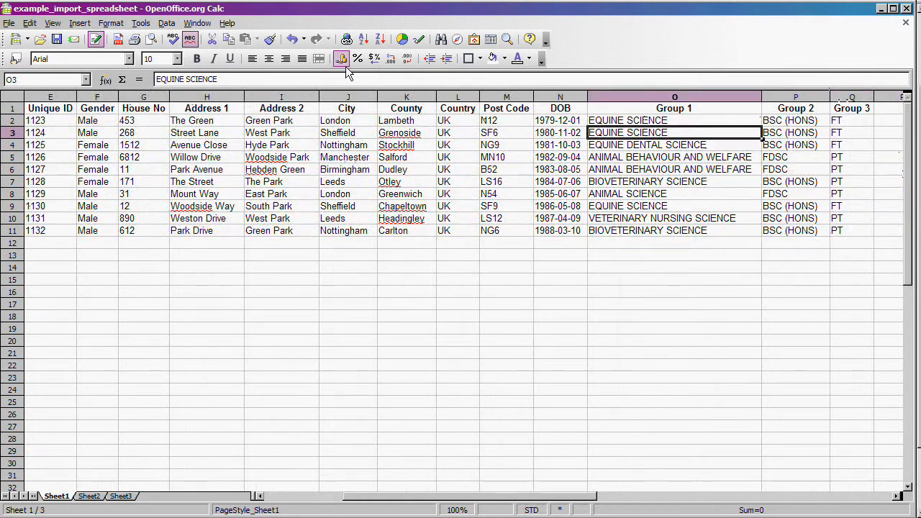
pyautogui.click(228, 80)
pyautogui.write('s')
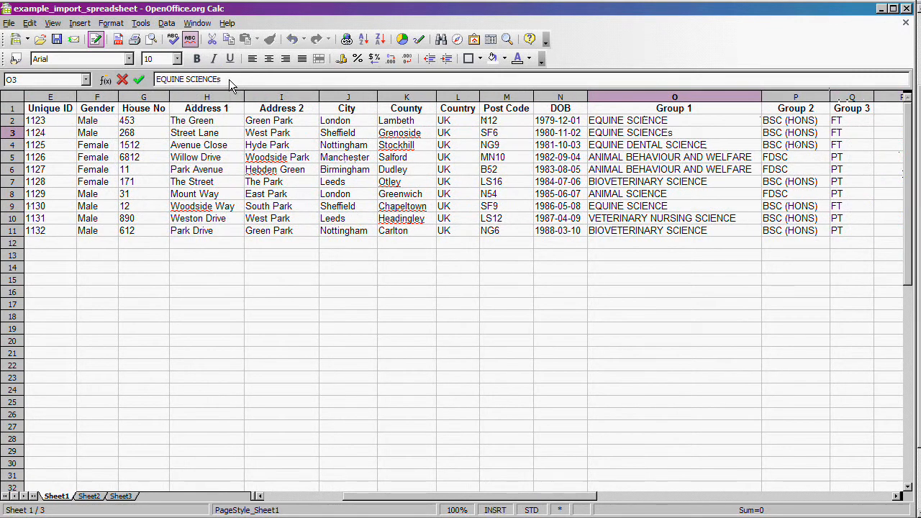
pyautogui.press('Return')
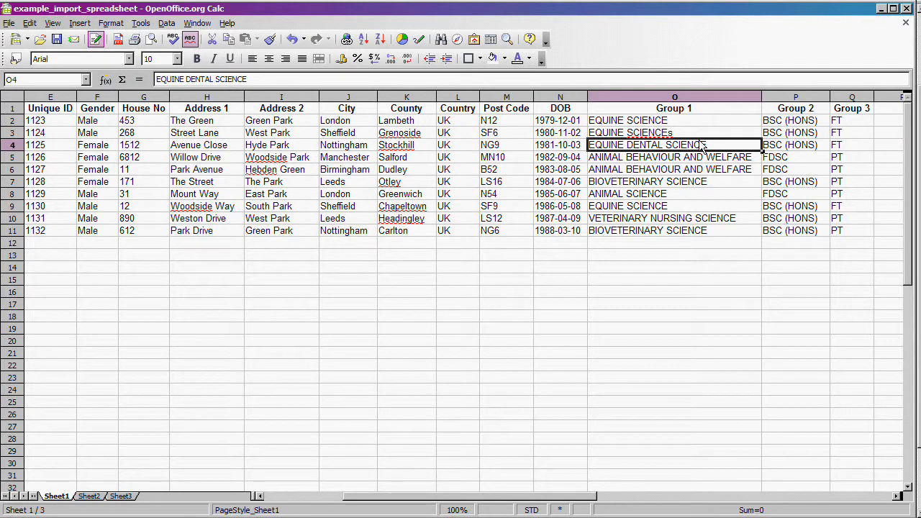
pyautogui.click(687, 134)
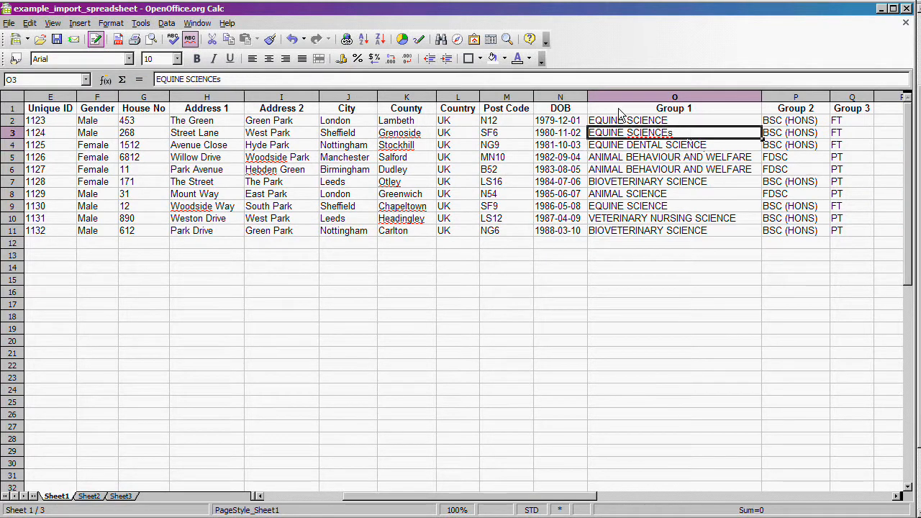
pyautogui.click(251, 79)
pyautogui.press('BackSpace')
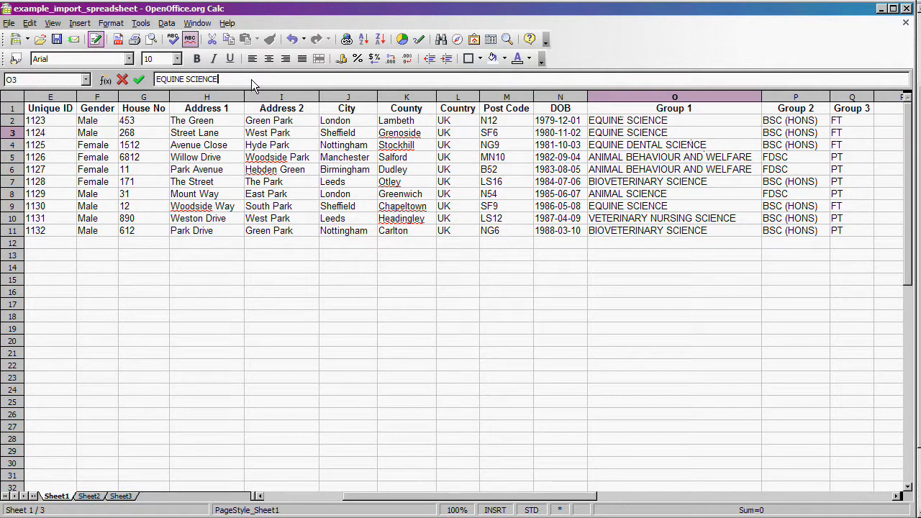
pyautogui.press('Return')
pyautogui.click(743, 246)
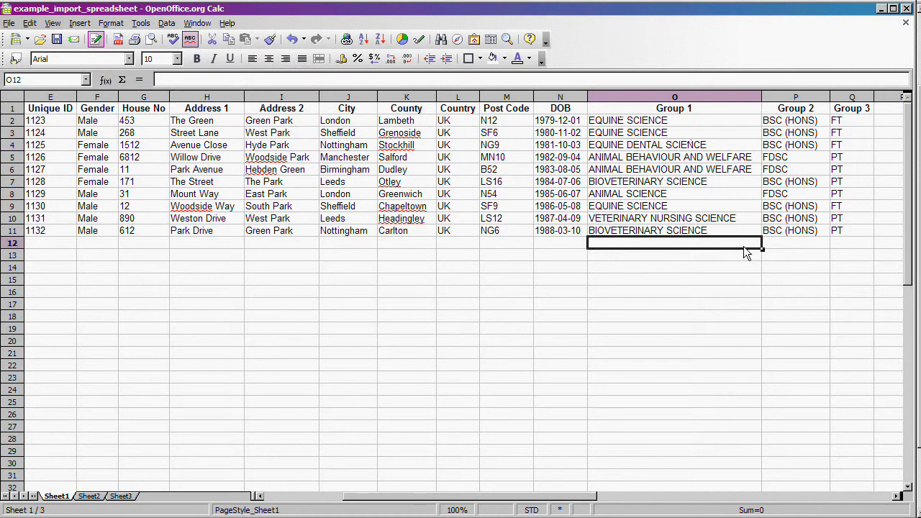
pyautogui.moveTo(593, 497); pyautogui.dragTo(483, 500)
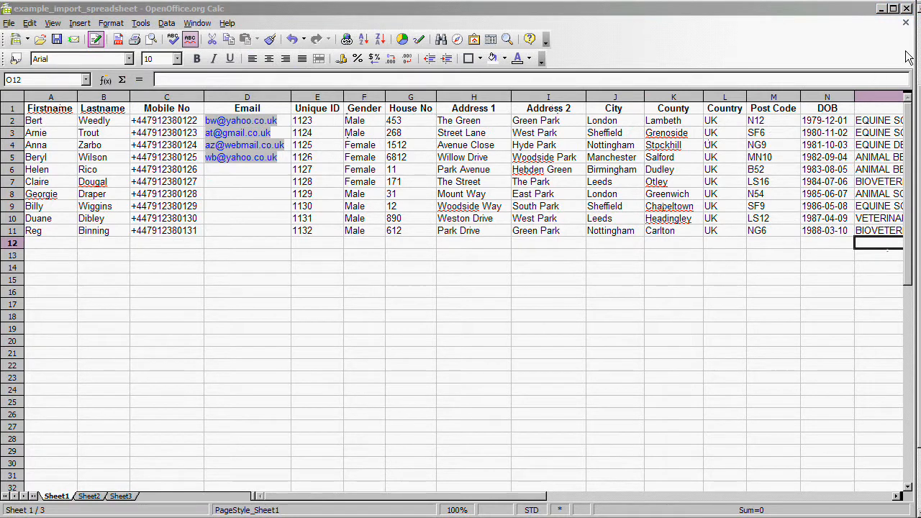
pyautogui.click(883, 8)
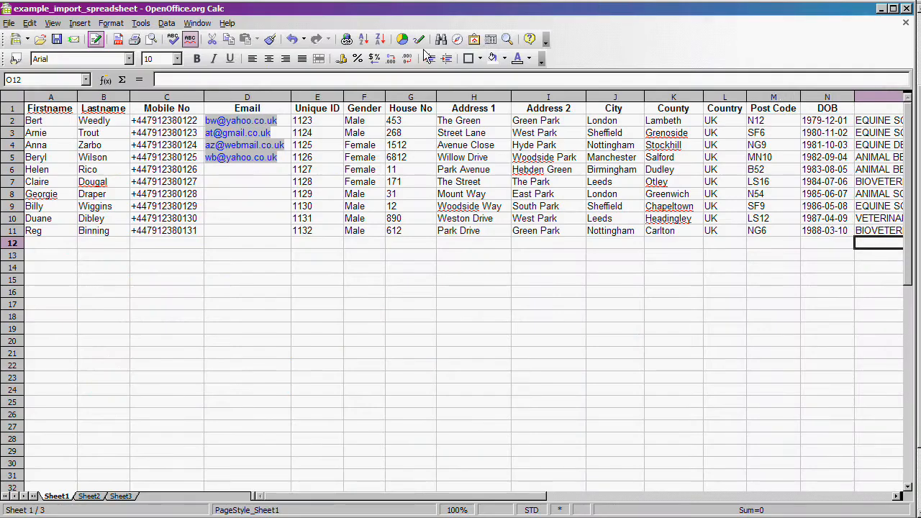
# Step: Save the spreadsheet to the Desktop as Text CSV (.csv), keeping the CSV format and default export options
pyautogui.click(11, 23)
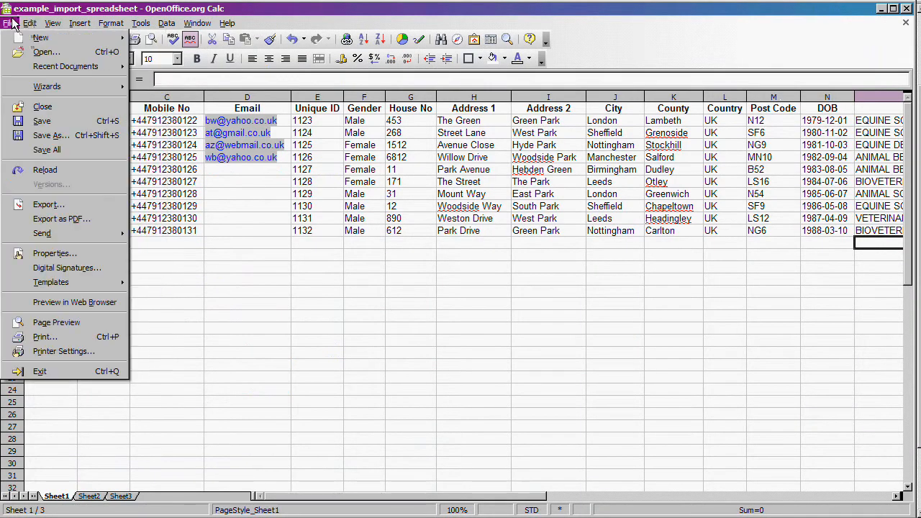
pyautogui.click(35, 136)
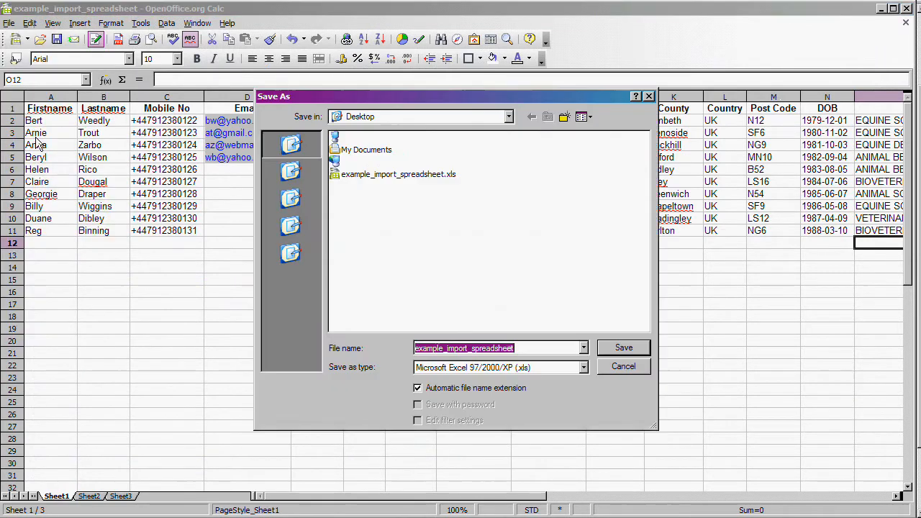
pyautogui.click(524, 353)
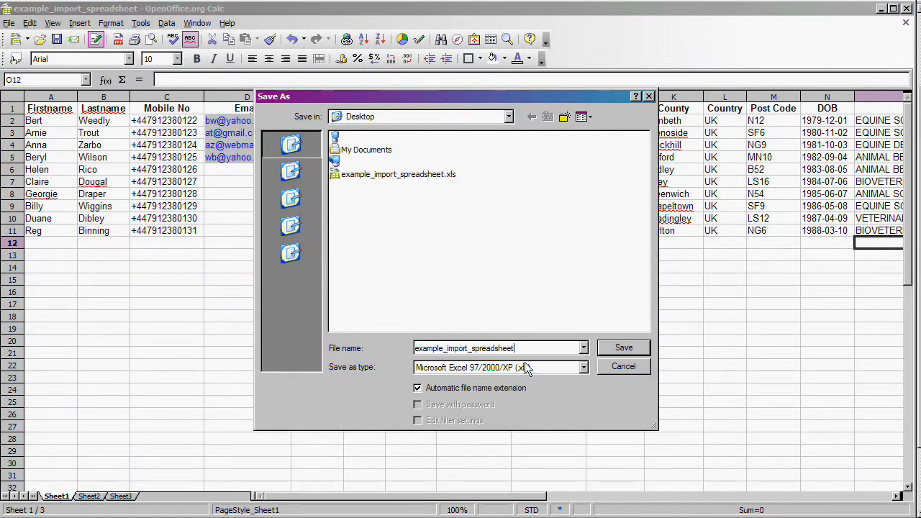
pyautogui.click(583, 368)
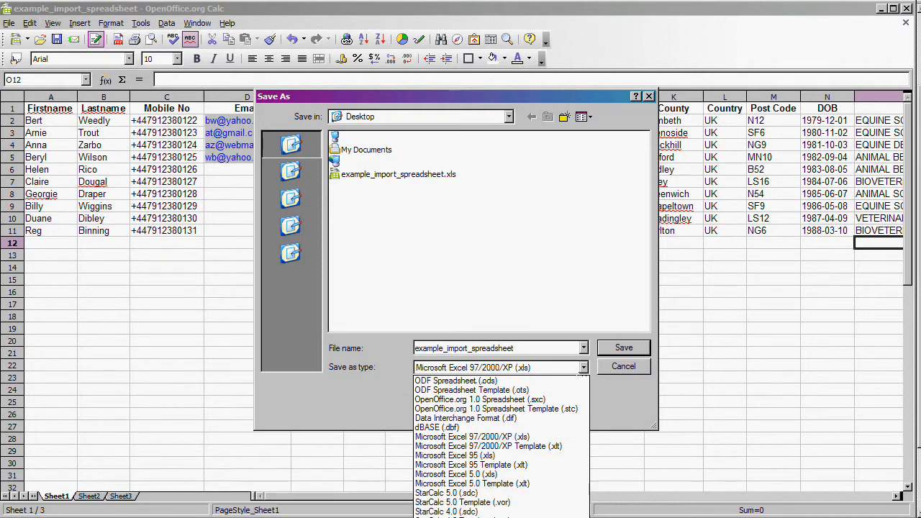
pyautogui.click(481, 516)
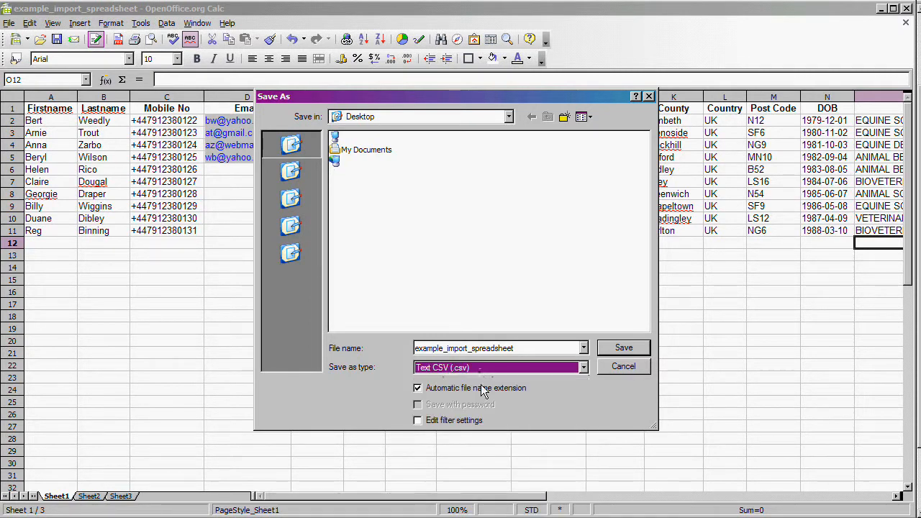
pyautogui.click(619, 350)
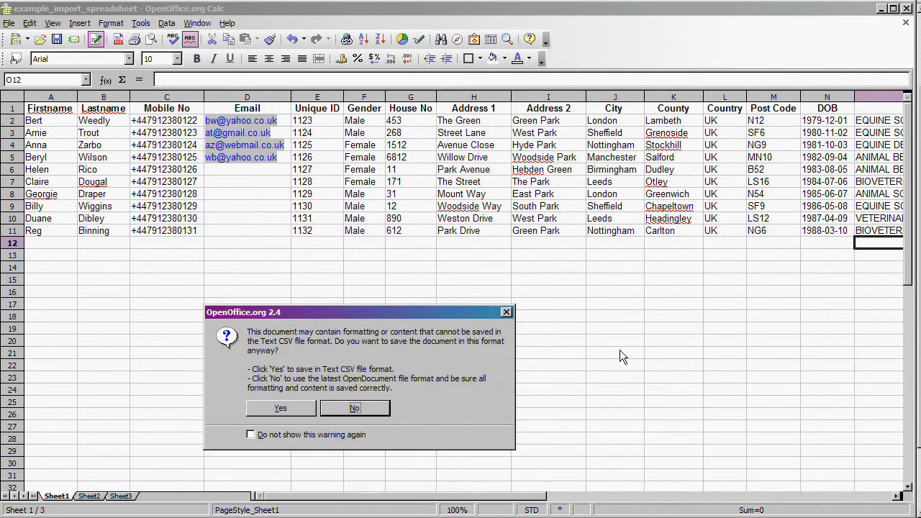
pyautogui.moveTo(463, 317); pyautogui.dragTo(587, 253)
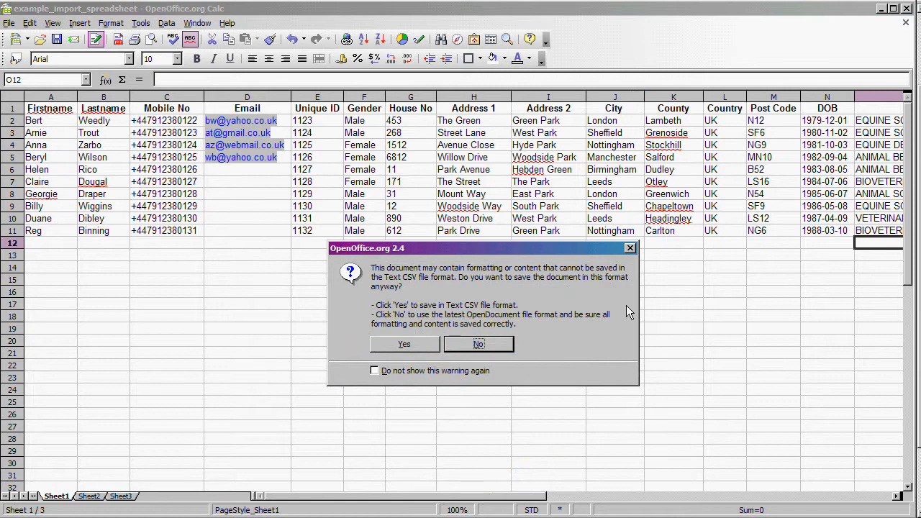
pyautogui.click(411, 343)
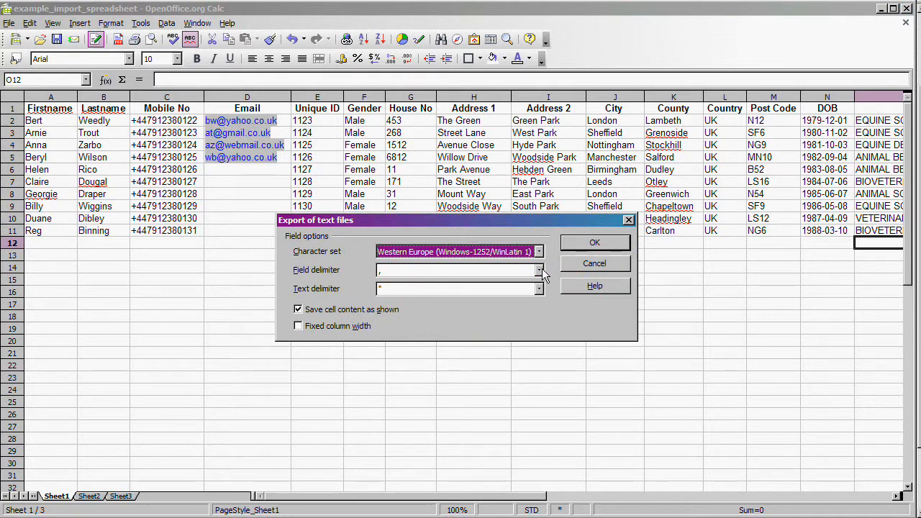
pyautogui.click(578, 243)
pyautogui.click(458, 281)
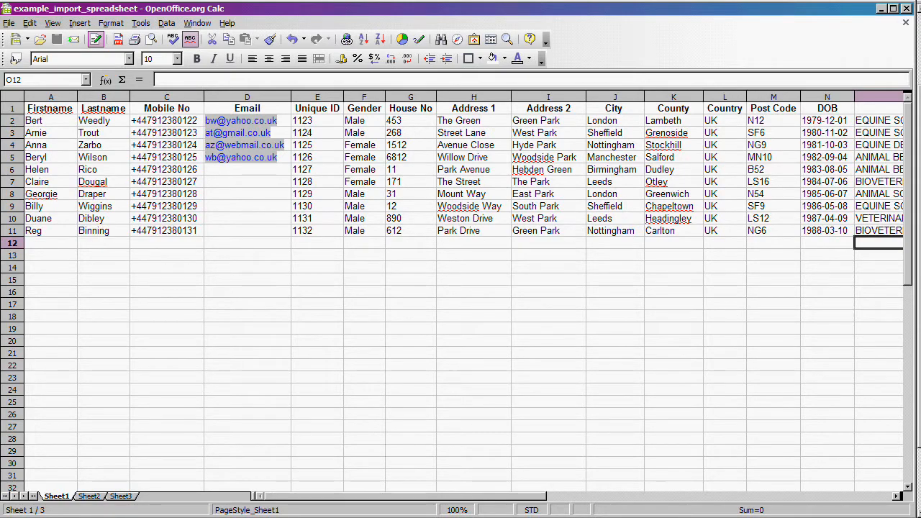
# Step: Review the field names in the spreadsheet's header row
pyautogui.hotkey('alt', 'Tab')
pyautogui.click(47, 109)
pyautogui.click(90, 114)
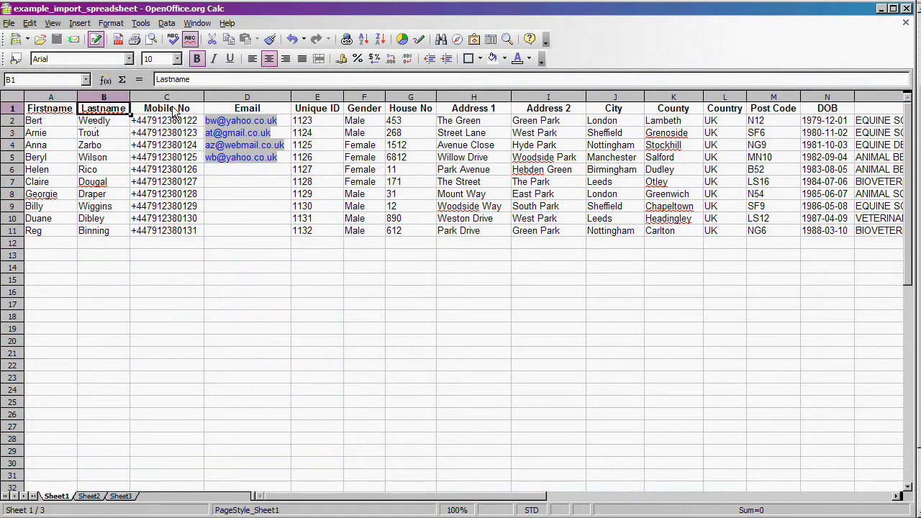
pyautogui.click(176, 112)
pyautogui.click(234, 113)
pyautogui.click(315, 115)
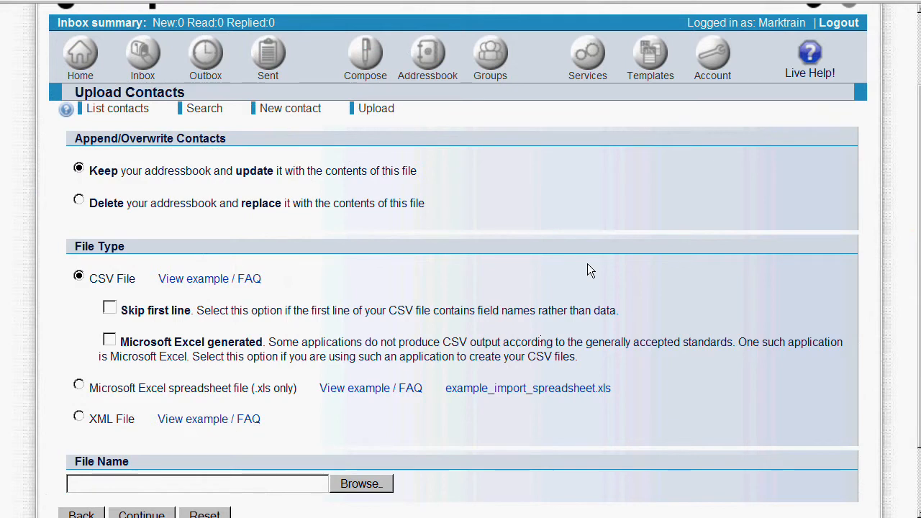
# Step: Enable Skip first line and Microsoft Excel generated, and choose example_import_spreadsheet.csv from the Desktop as the upload file
pyautogui.click(109, 309)
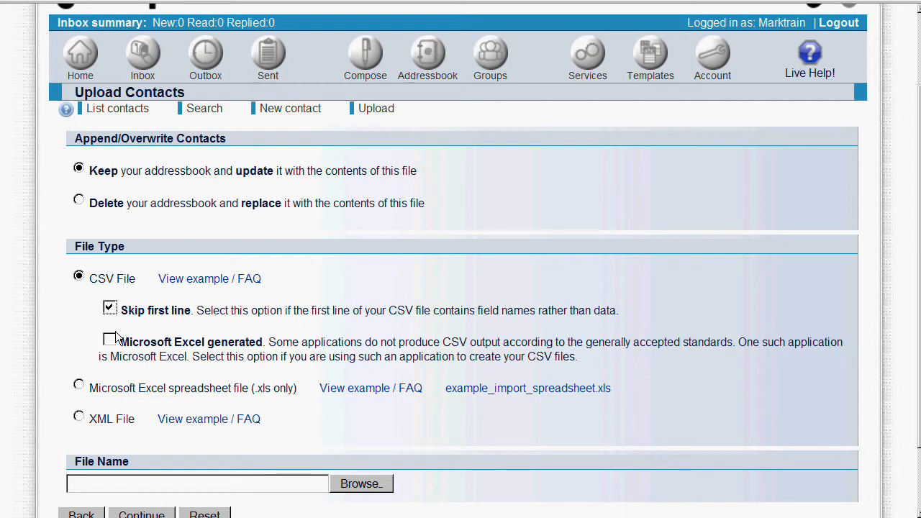
pyautogui.click(110, 341)
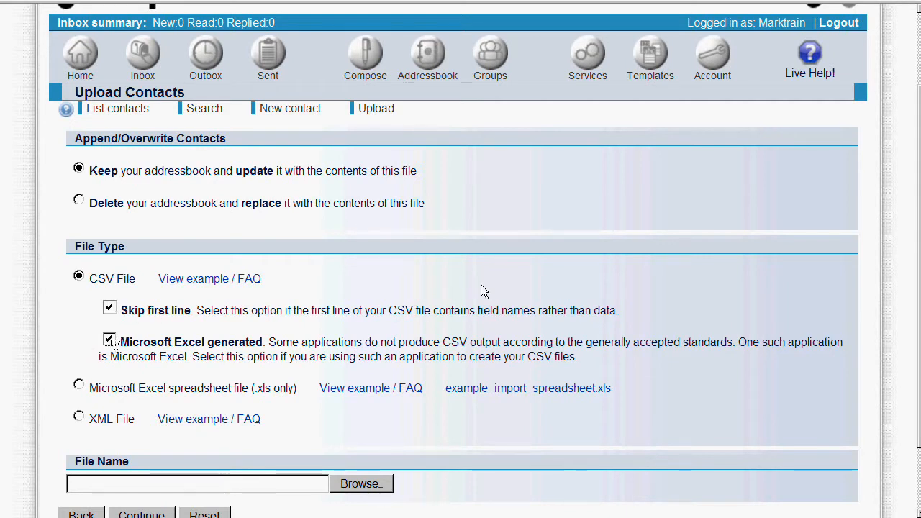
pyautogui.scroll(-2, 482, 290)
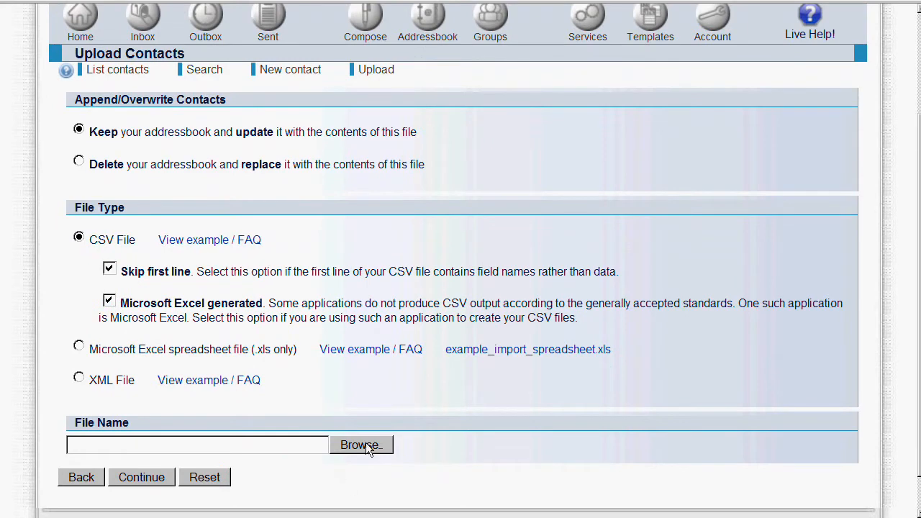
pyautogui.click(361, 444)
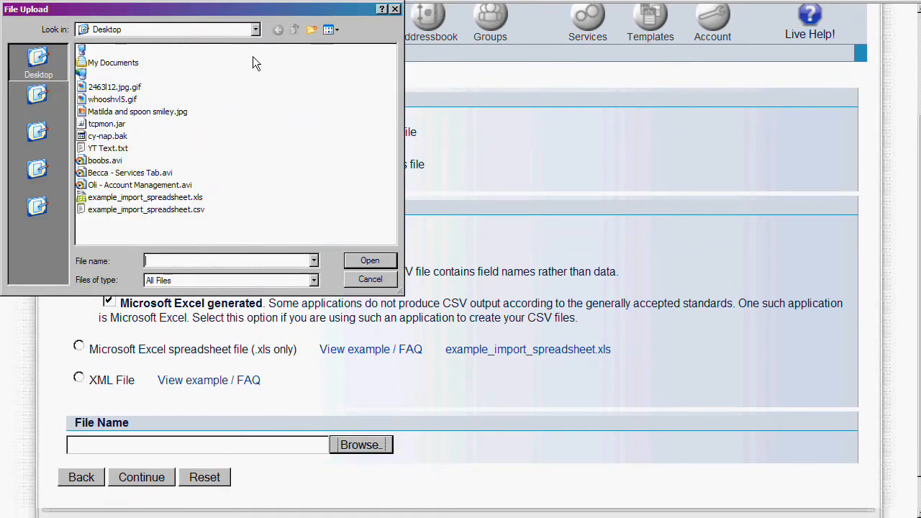
pyautogui.click(195, 210)
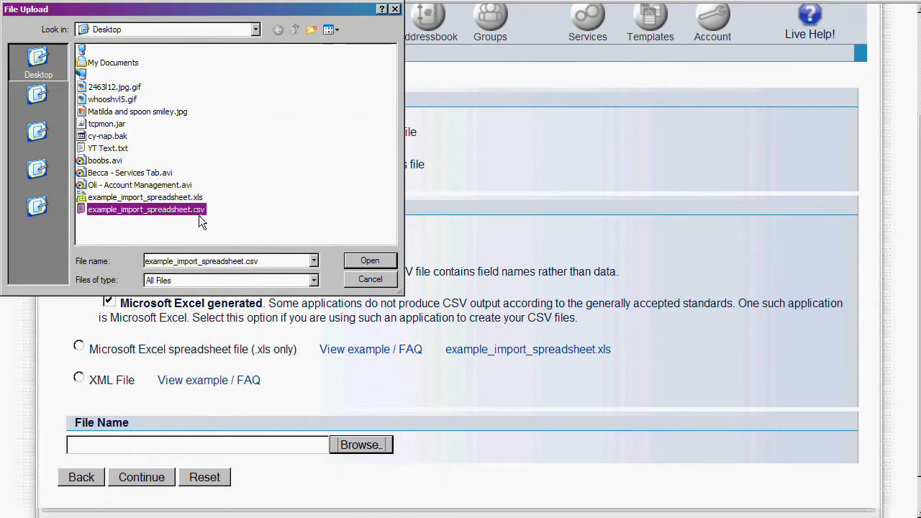
pyautogui.click(387, 262)
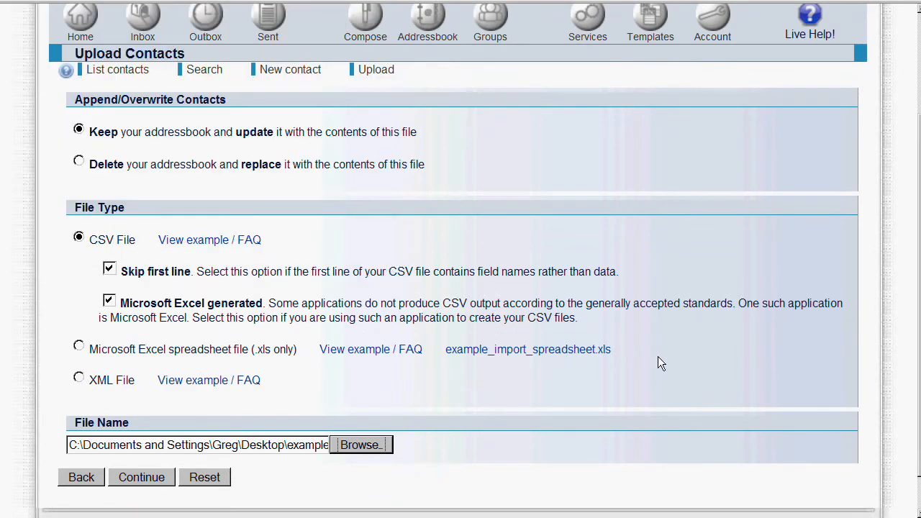
# Step: Continue to field mapping and map Fields 1 to 4 as First Name, Last Name, Phone Number and Email
pyautogui.click(140, 480)
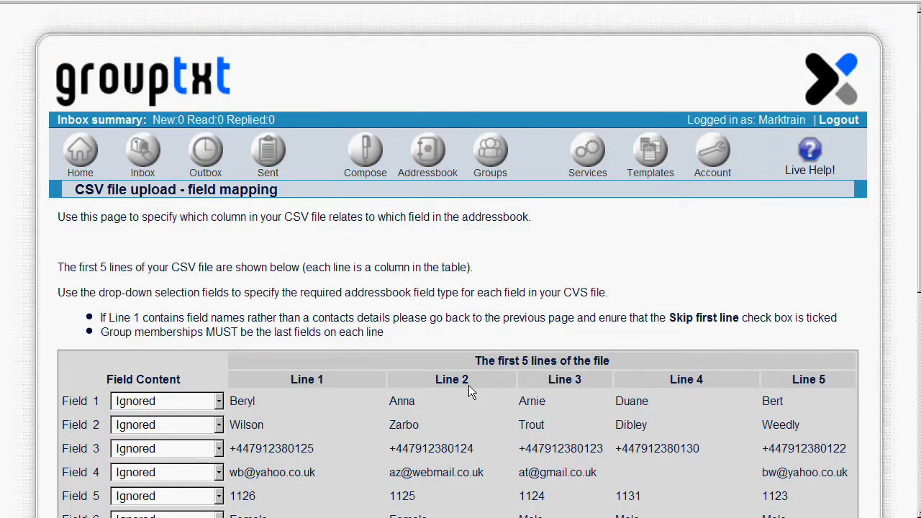
pyautogui.scroll(-2, 526, 321)
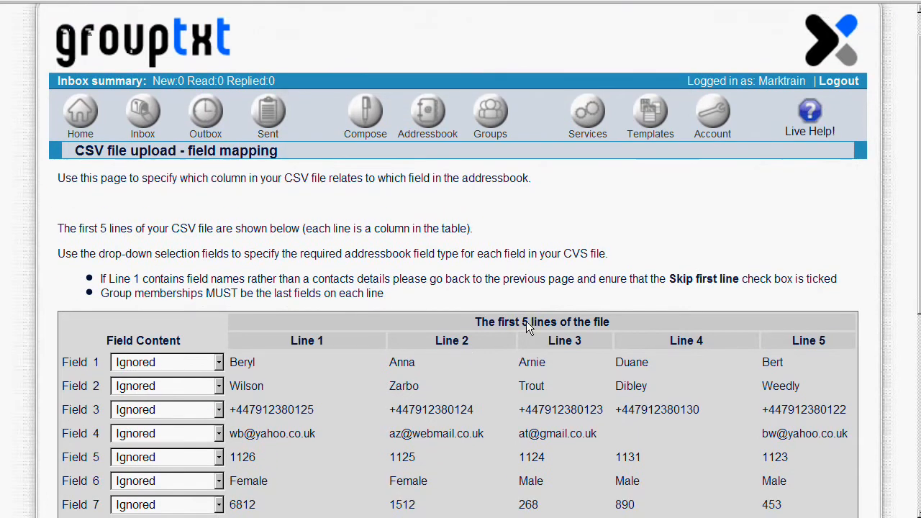
pyautogui.scroll(-2, 523, 318)
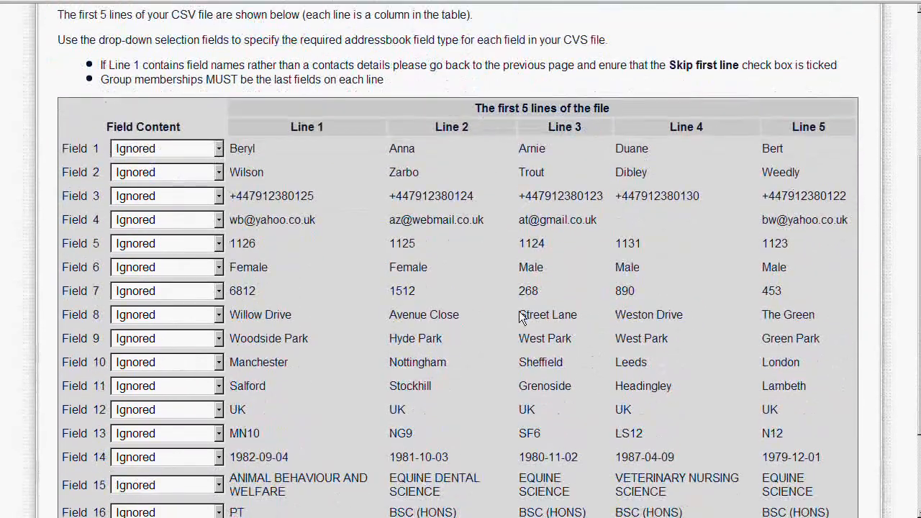
pyautogui.scroll(-1, 521, 318)
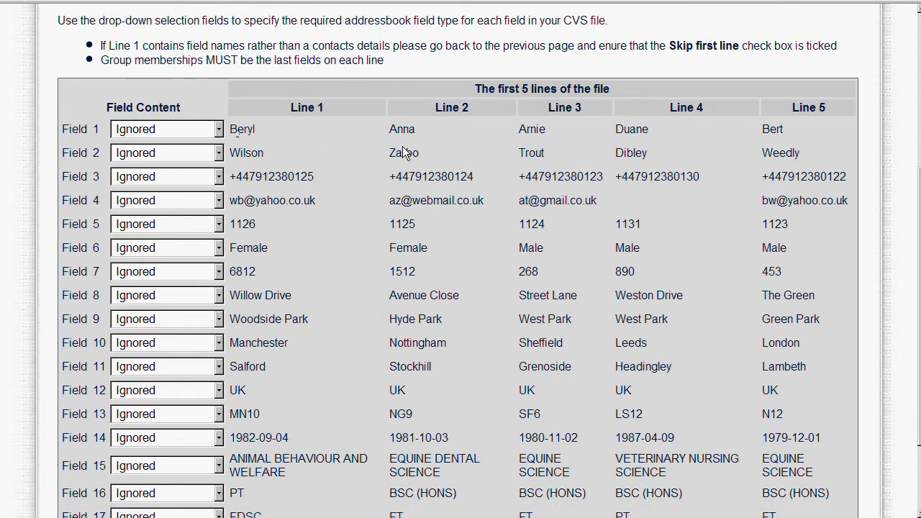
pyautogui.click(218, 129)
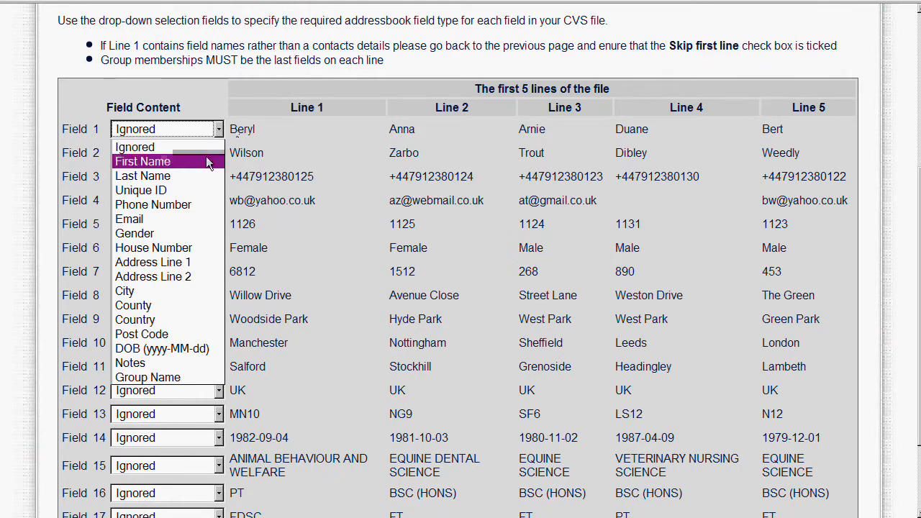
pyautogui.click(209, 162)
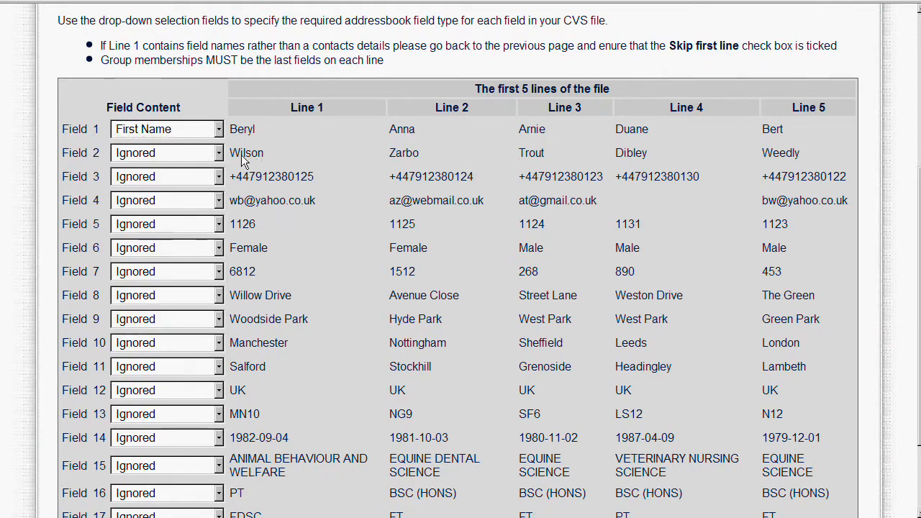
pyautogui.click(219, 153)
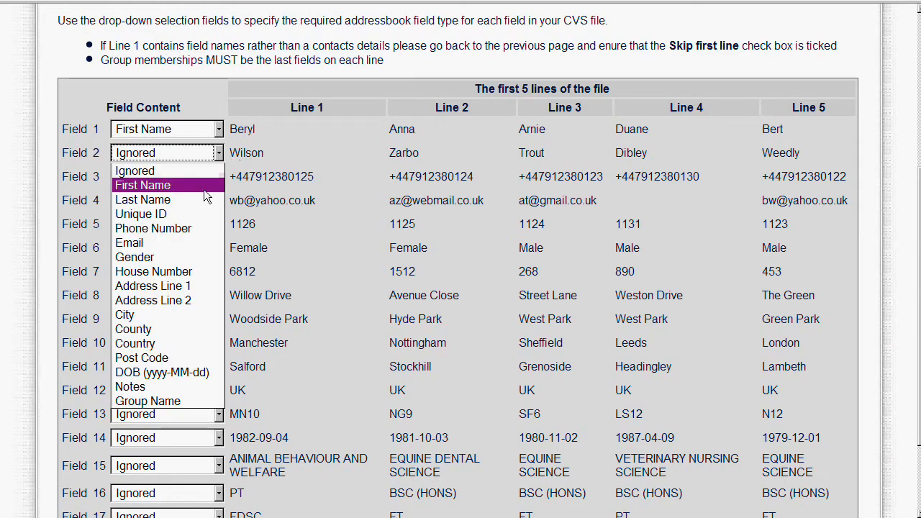
pyautogui.click(206, 200)
pyautogui.click(218, 177)
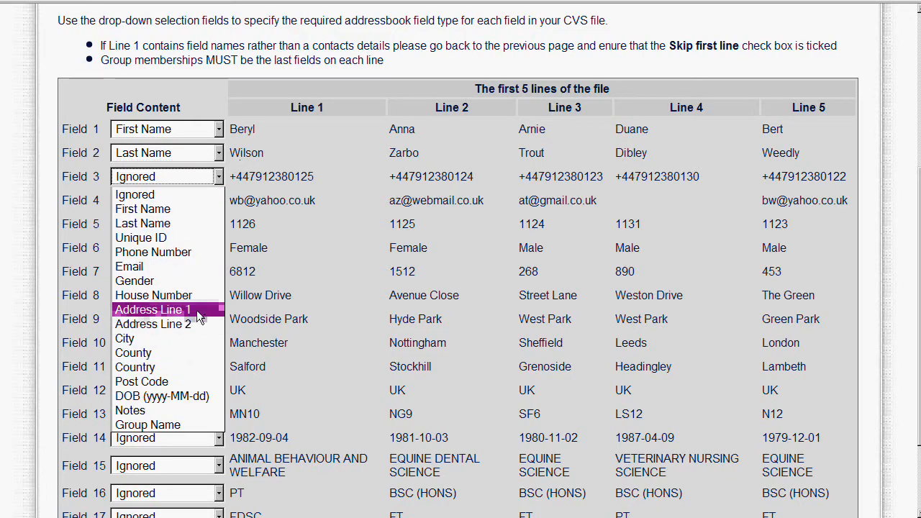
pyautogui.click(195, 251)
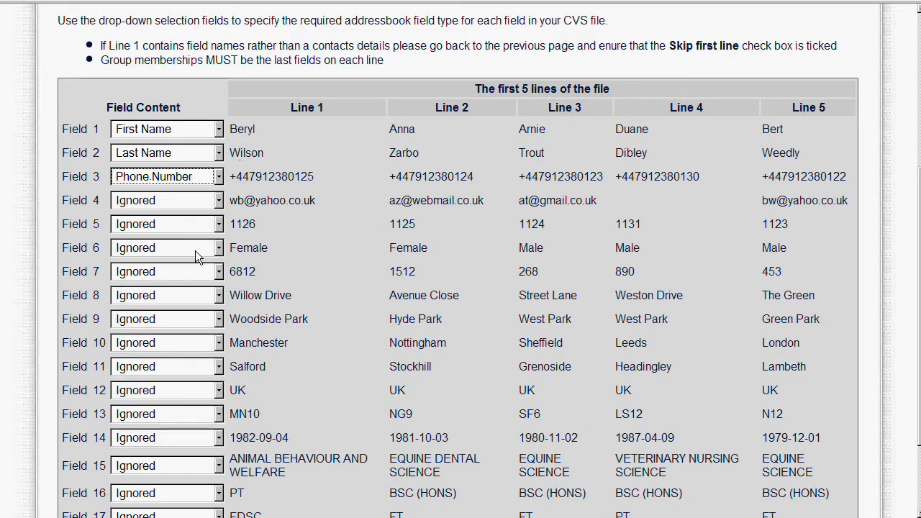
pyautogui.click(219, 201)
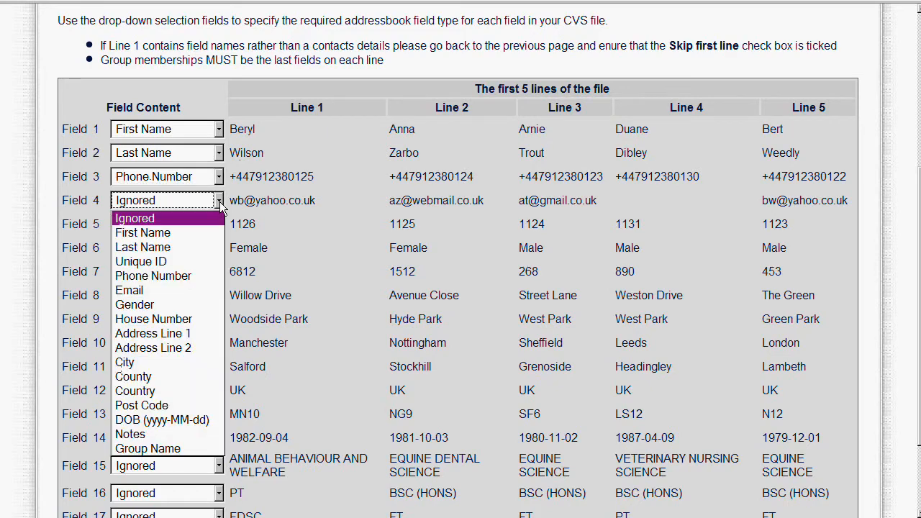
pyautogui.click(189, 288)
# Step: Map Fields 15, 16 and 17 to Group Name
pyautogui.scroll(-2, 314, 258)
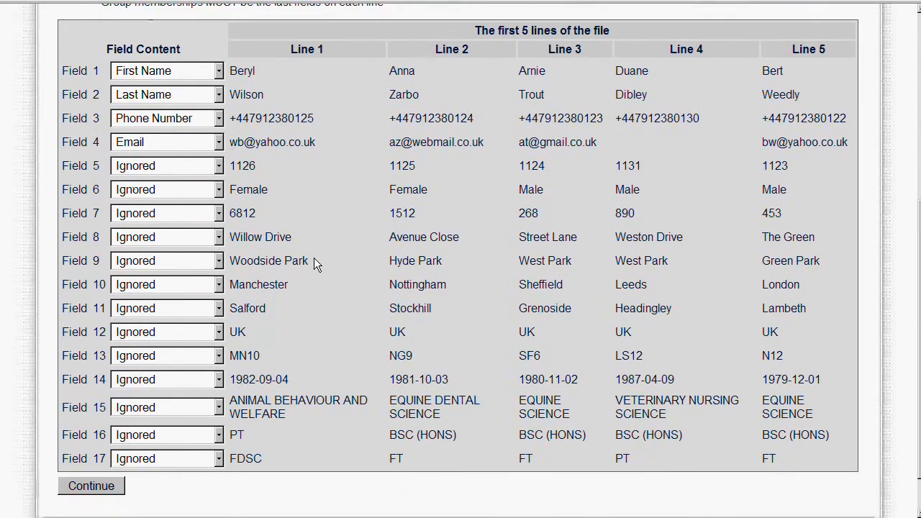
pyautogui.click(218, 388)
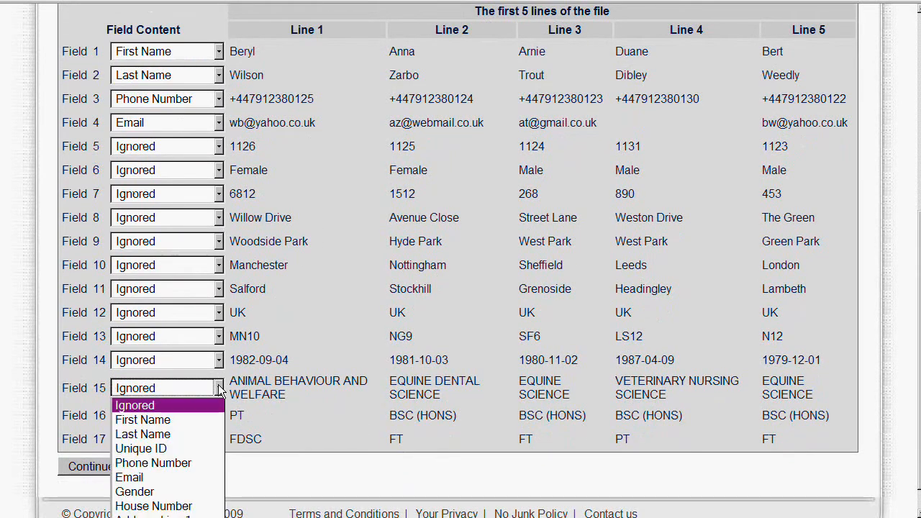
pyautogui.click(200, 438)
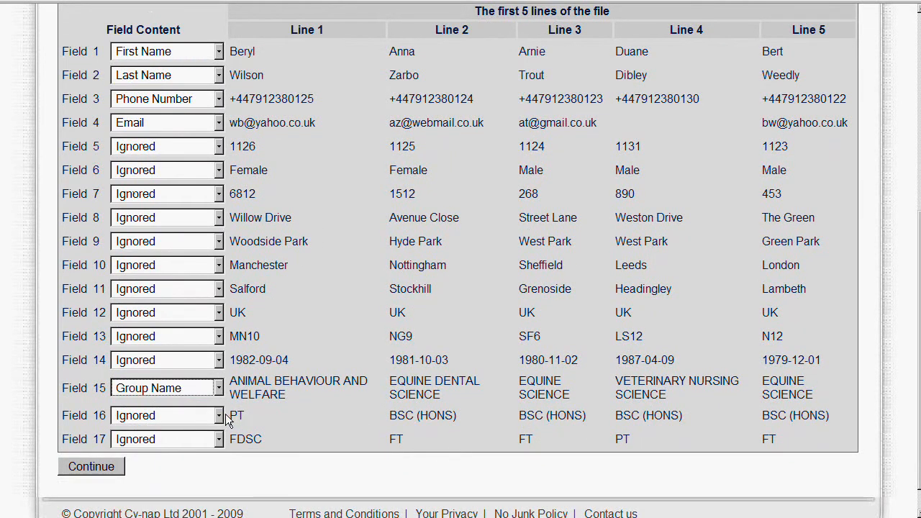
pyautogui.click(218, 415)
pyautogui.click(166, 516)
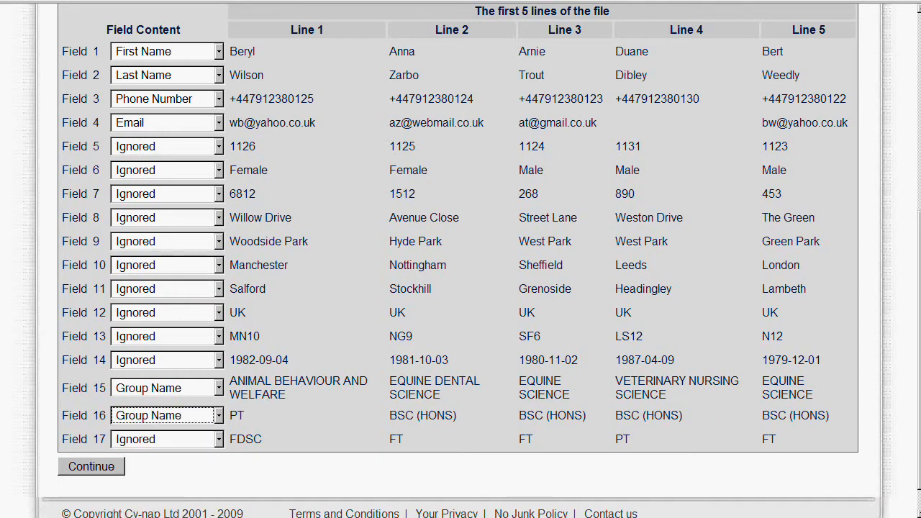
pyautogui.click(218, 440)
pyautogui.click(165, 516)
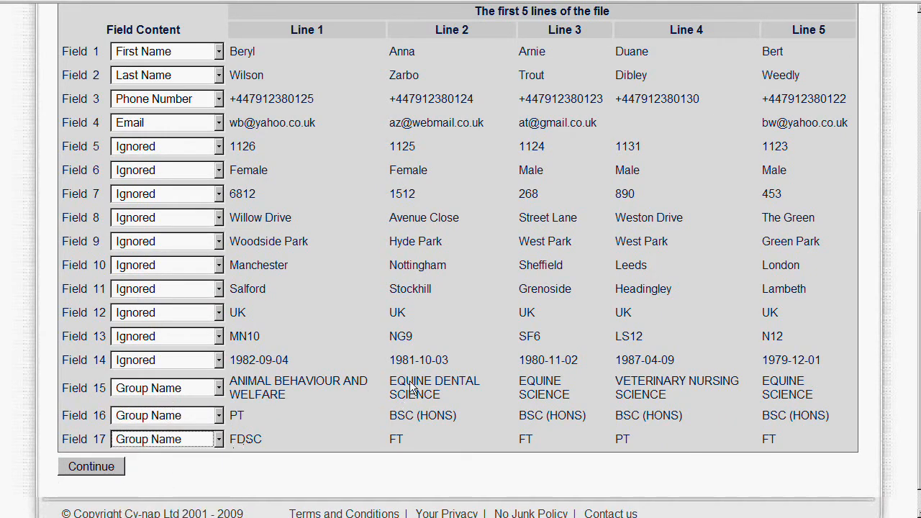
pyautogui.click(349, 327)
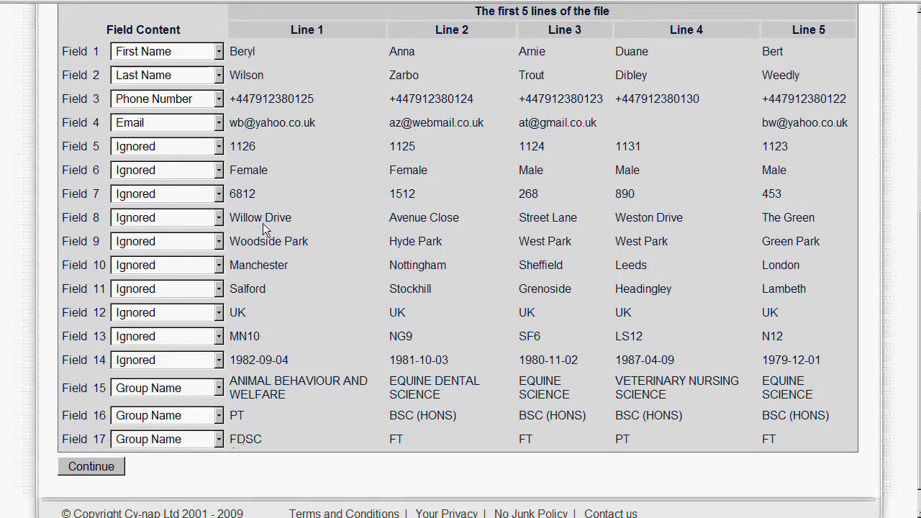
# Step: Map Field 5 to Unique ID and submit the field mapping
pyautogui.click(218, 147)
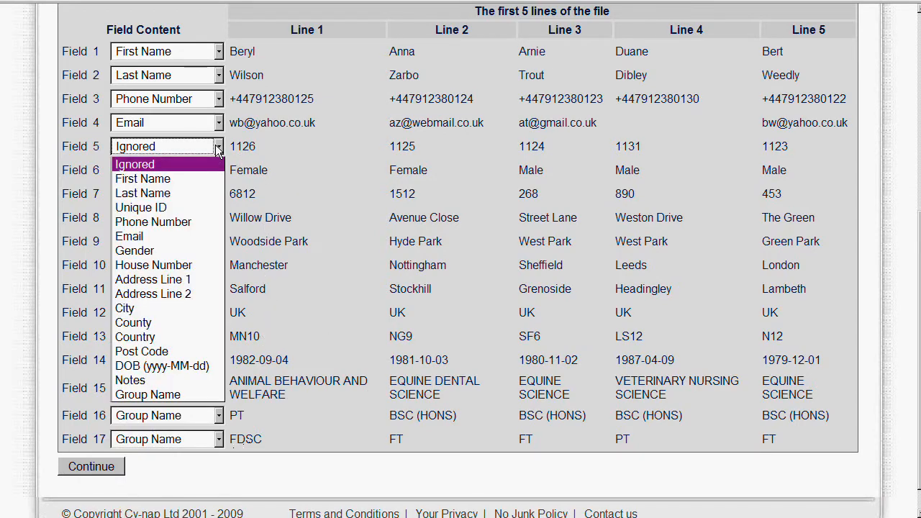
pyautogui.click(202, 208)
pyautogui.click(316, 206)
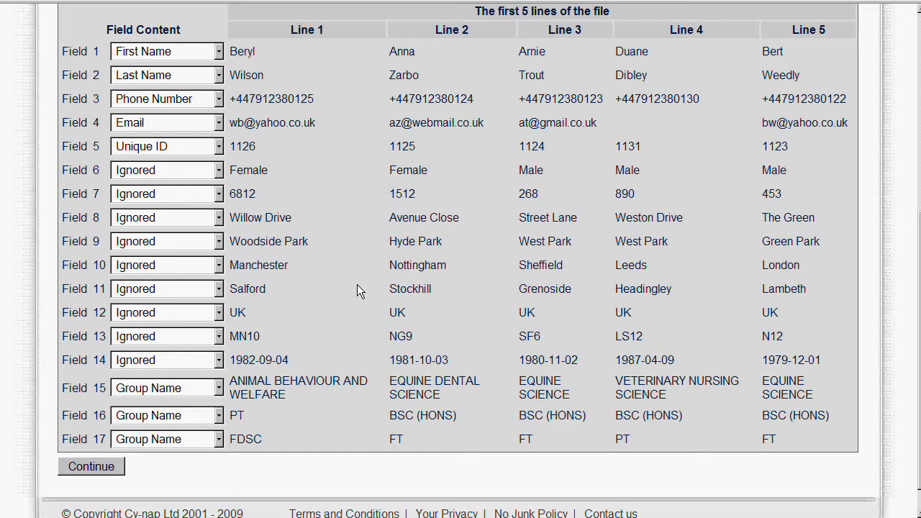
pyautogui.scroll(1, 344, 298)
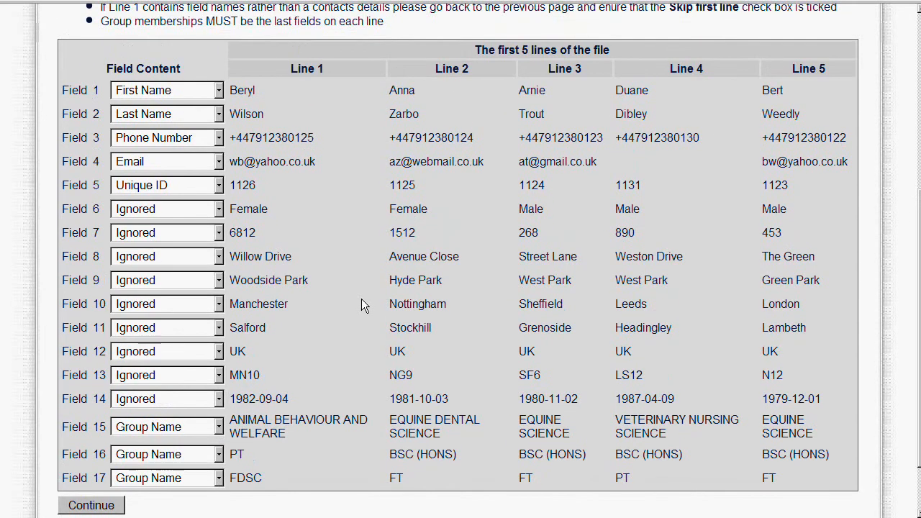
pyautogui.scroll(-2, 361, 299)
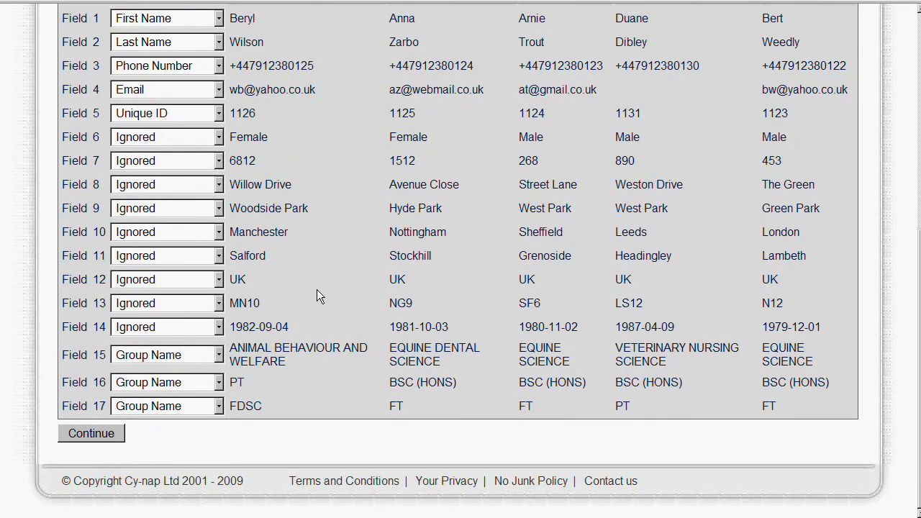
pyautogui.click(106, 433)
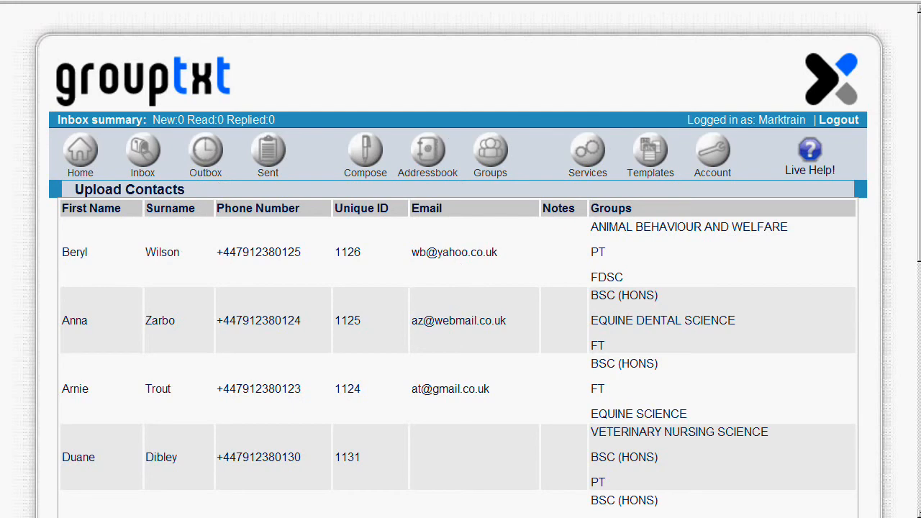
# Step: Review the previewed contacts with their groups, confirm the import, and check the resulting addressbook list
pyautogui.moveTo(920, 248); pyautogui.dragTo(920, 496)
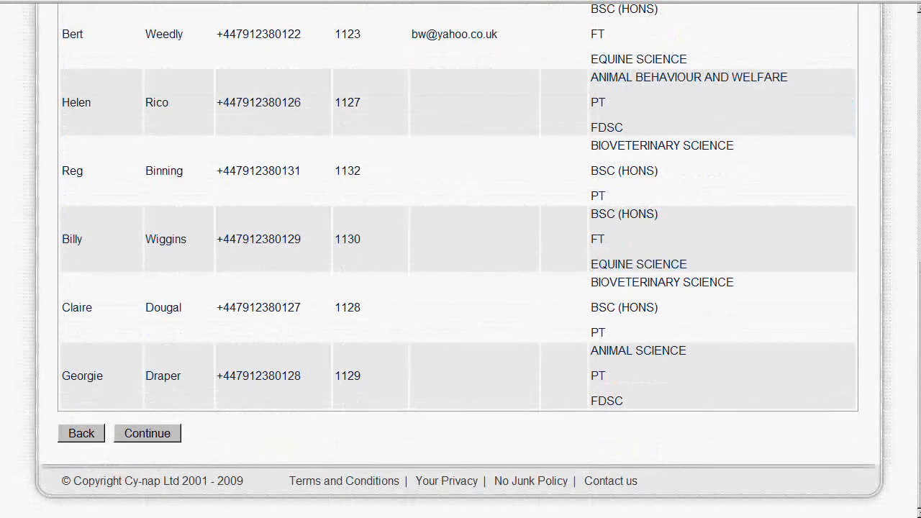
pyautogui.click(86, 438)
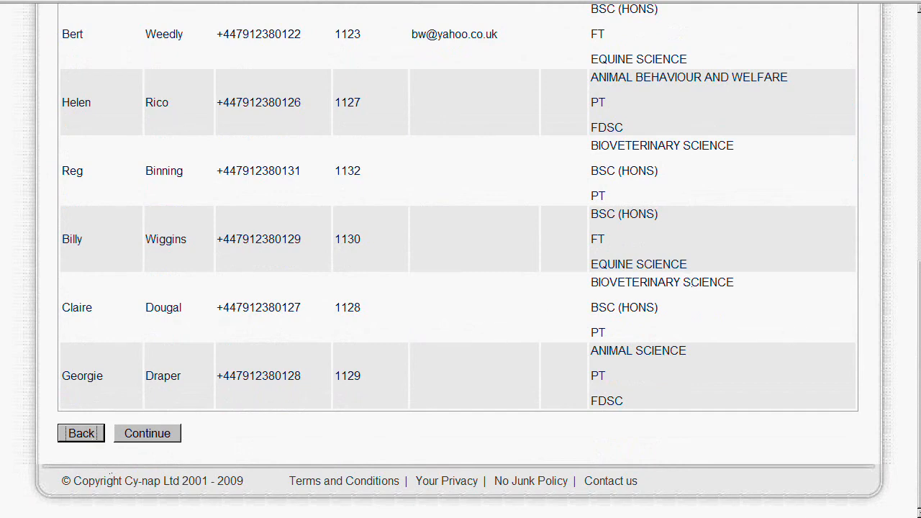
pyautogui.scroll(5, 460, 259)
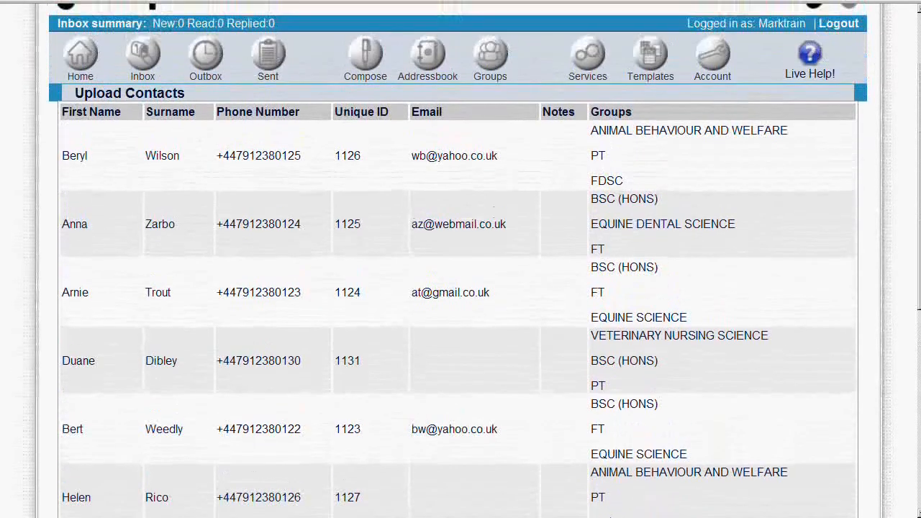
pyautogui.scroll(-3, 916, 274)
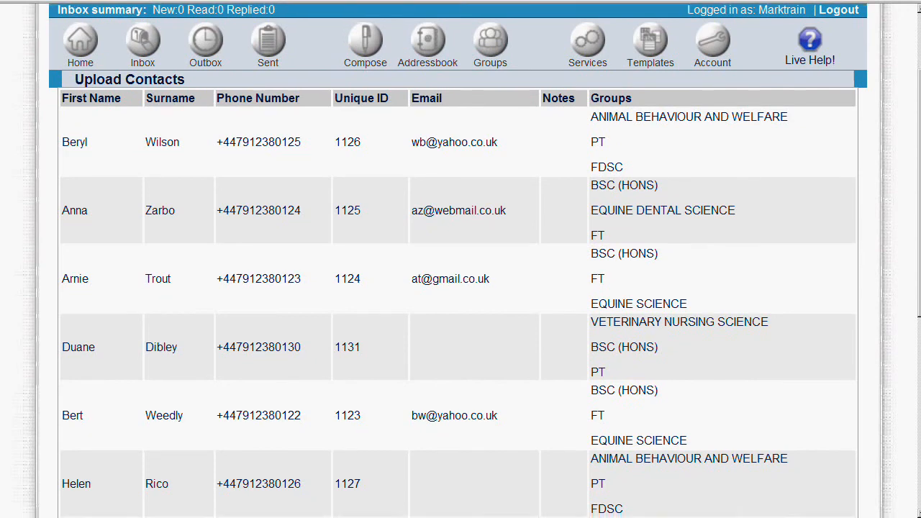
pyautogui.scroll(-3, 916, 274)
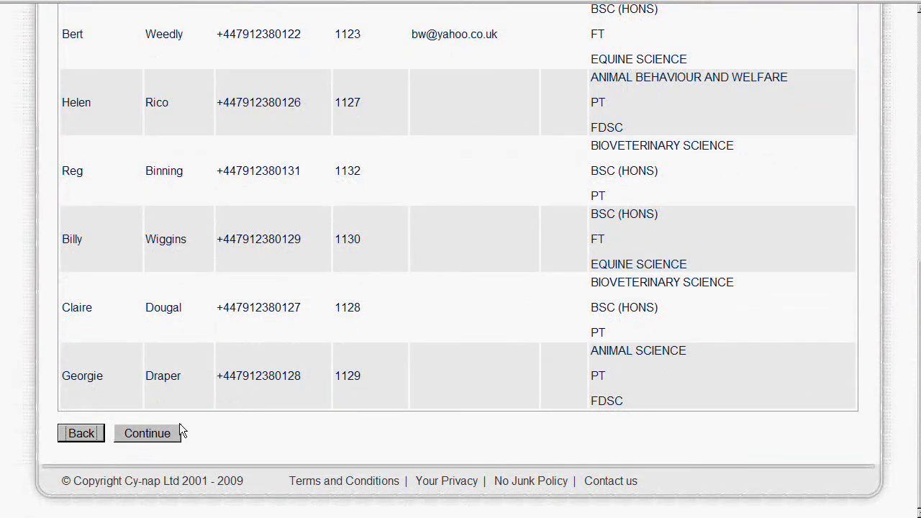
pyautogui.click(176, 432)
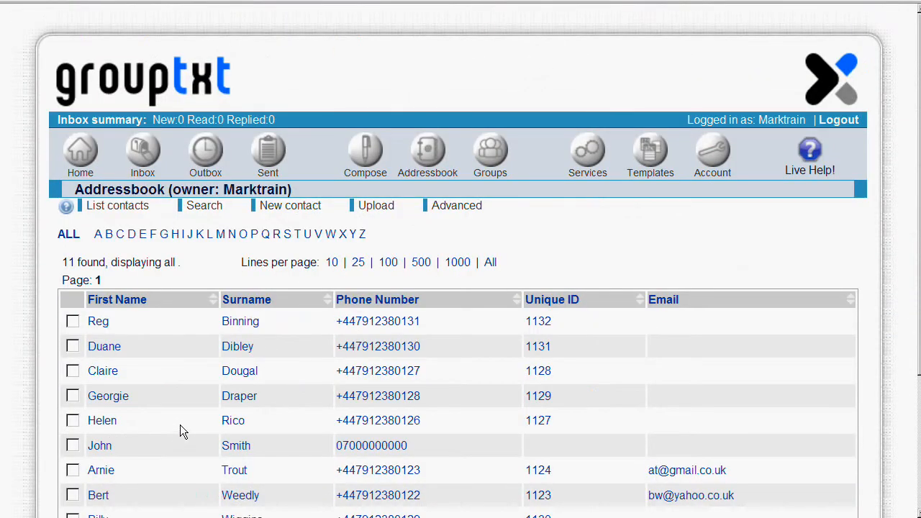
pyautogui.scroll(-3, 628, 243)
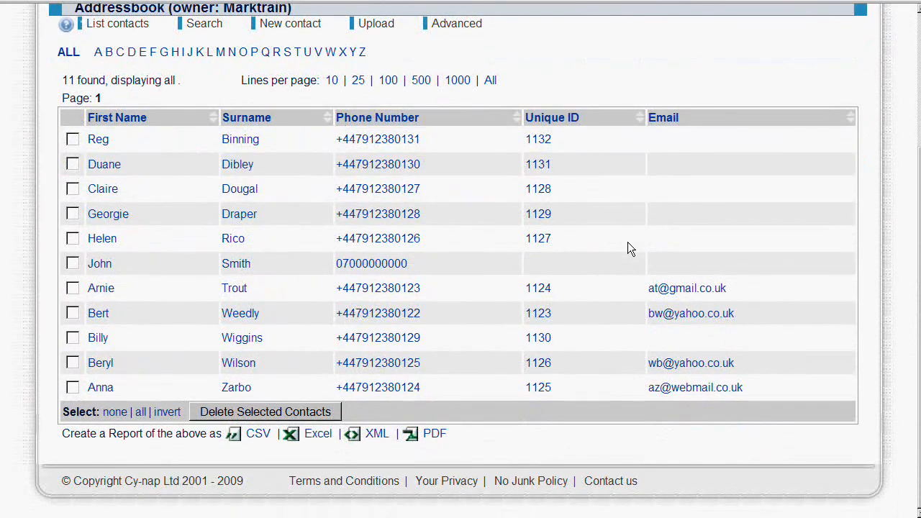
pyautogui.scroll(3, 627, 243)
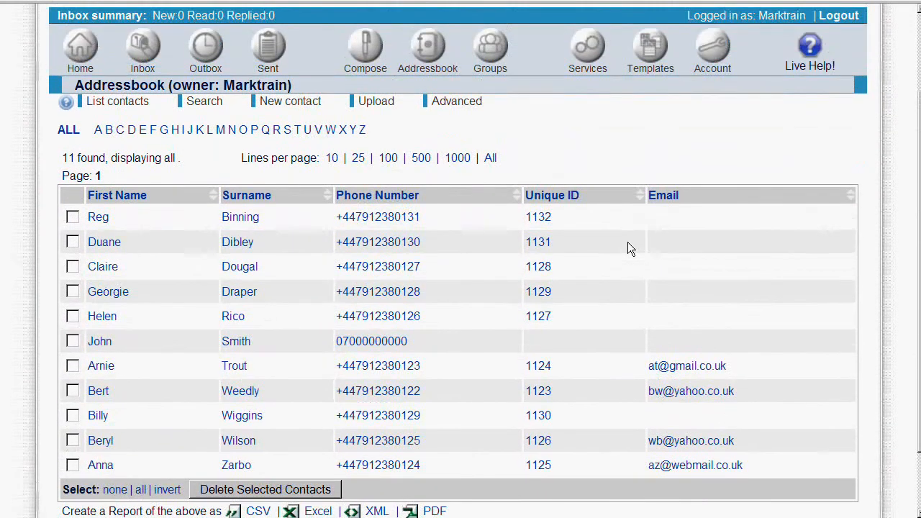